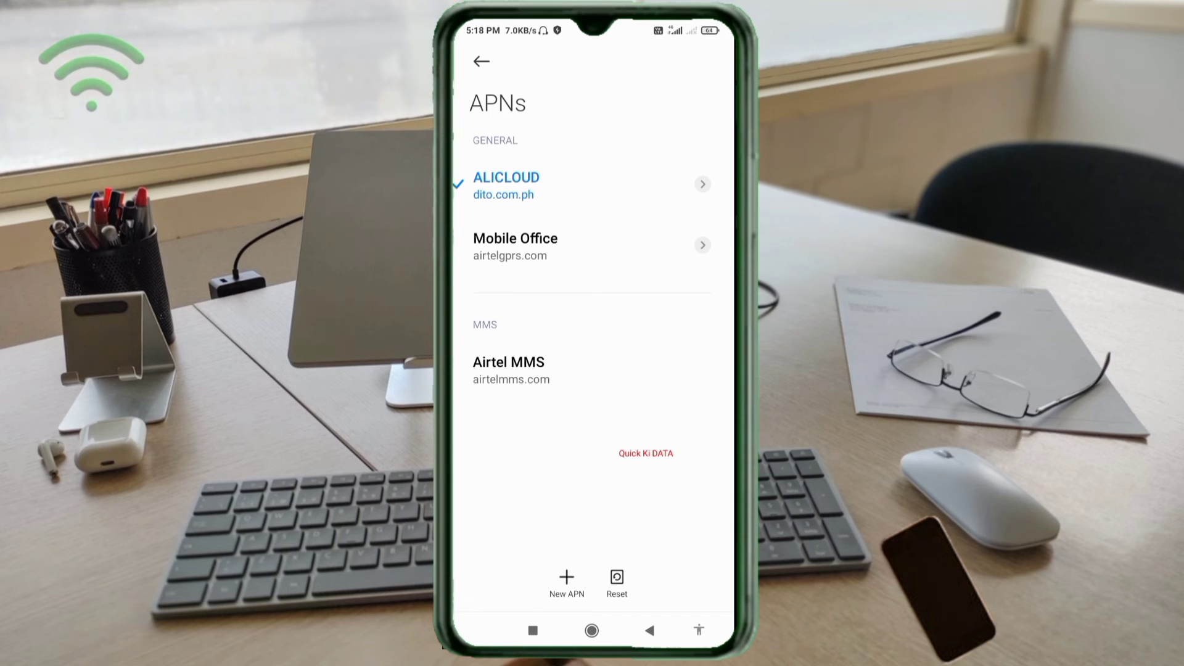
Return to the home screen and turn on airplane mode with the Aeroplane shortcut
left_click(592, 630)
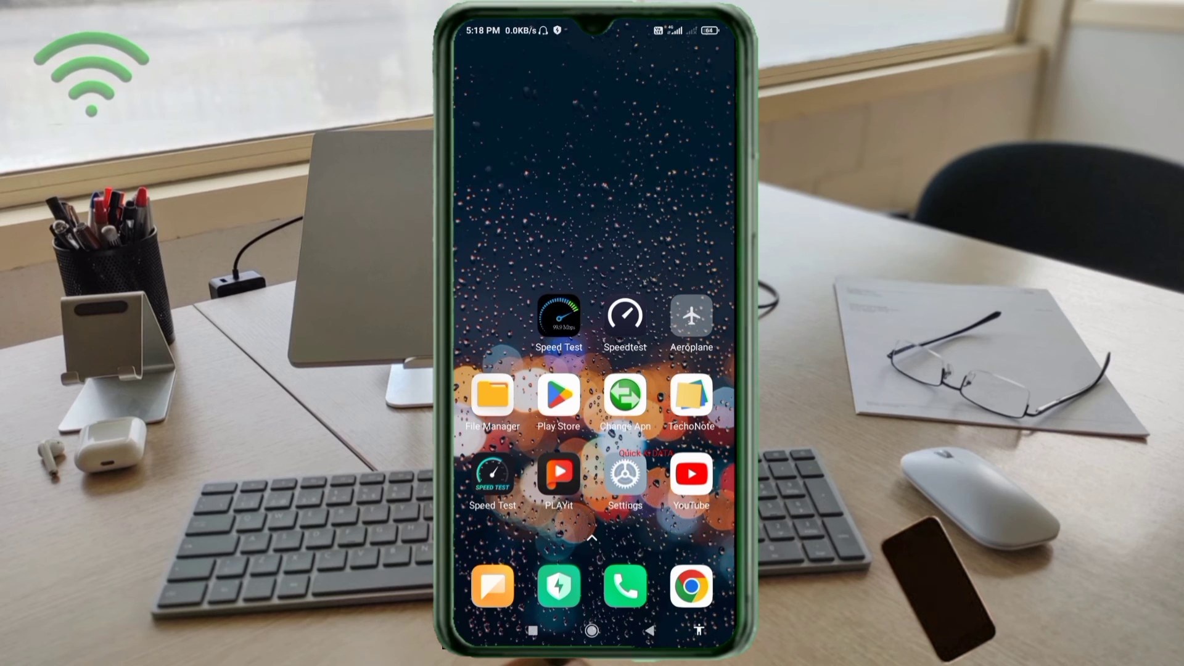
left_click(691, 317)
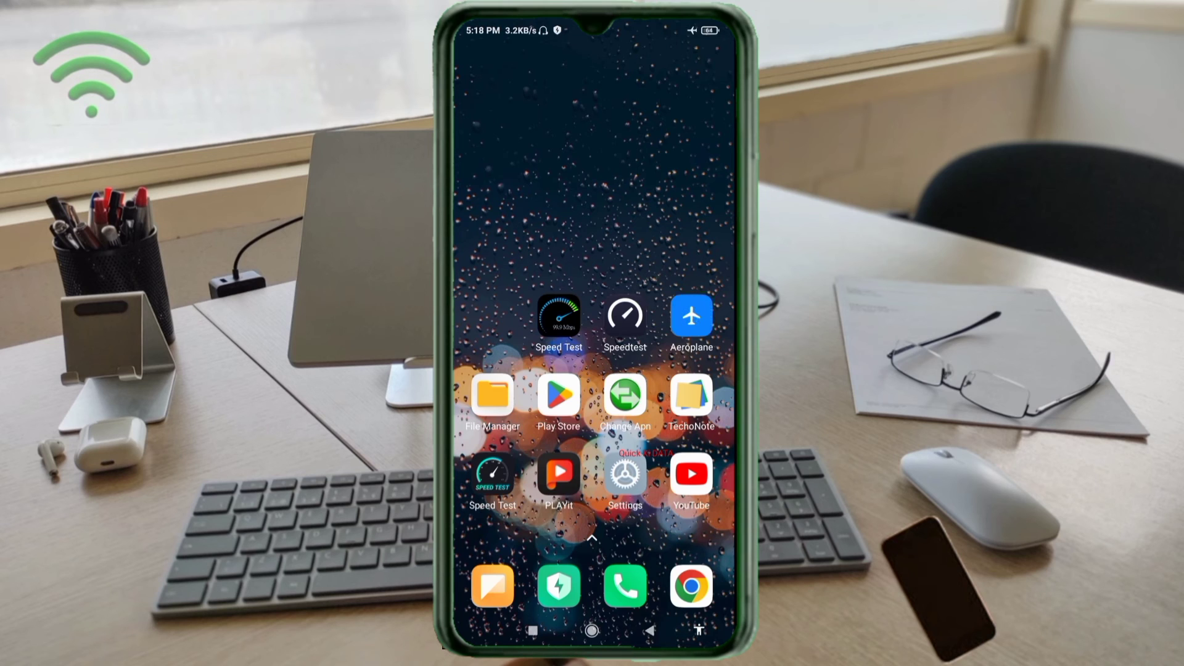